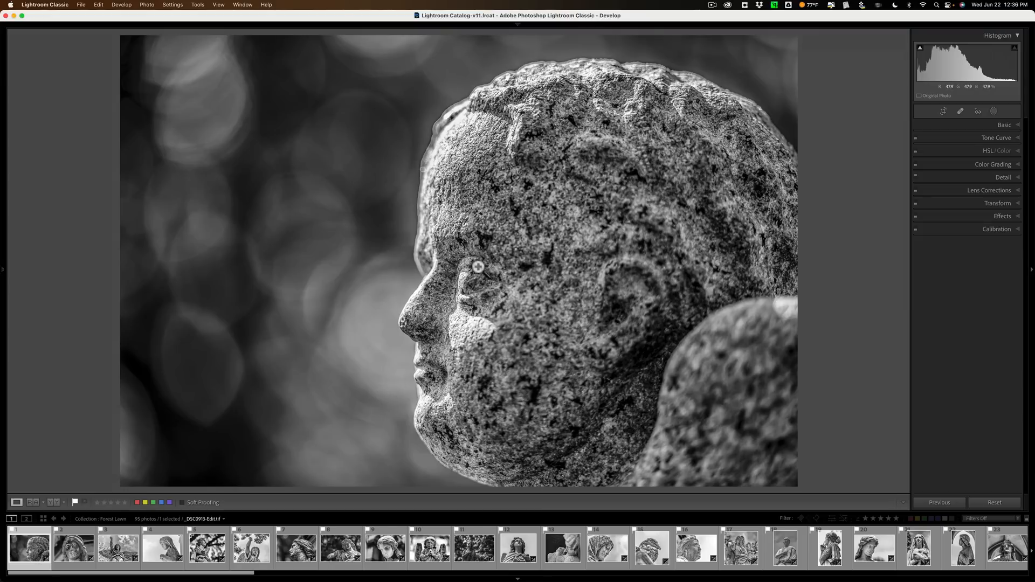
- Review the Detail sharpening settings, then advance to the next statue photo
click(1007, 177)
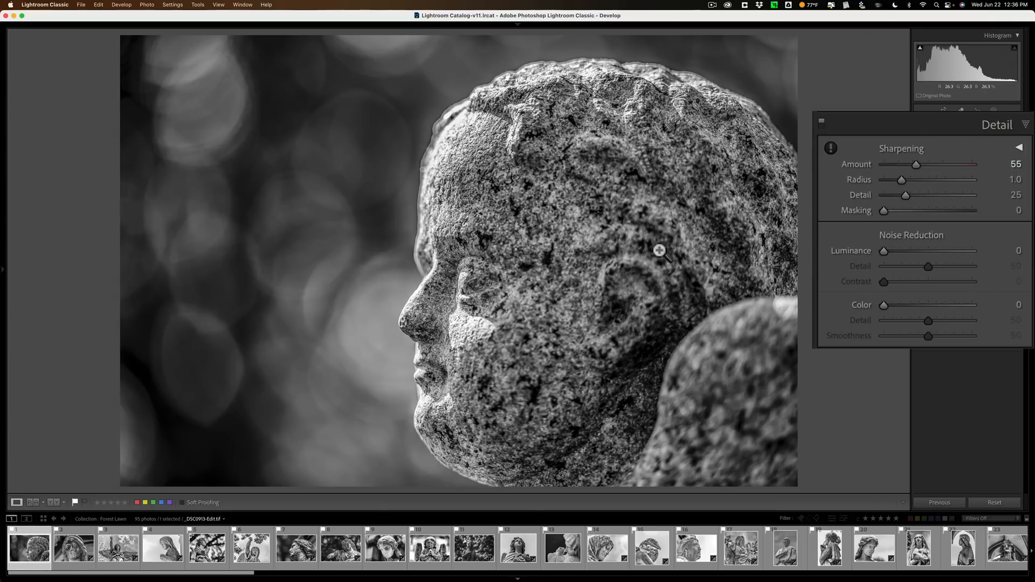
key(Right)
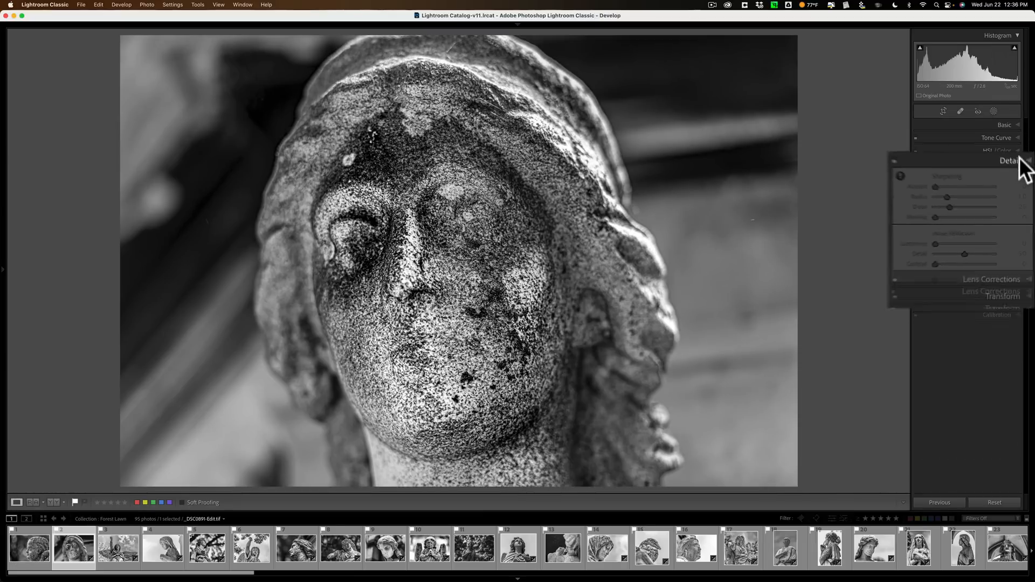
- Inspect the greyed-out Tone Curve, HSL/Color and Color Grading sections, ending on Basic
click(1024, 161)
click(1025, 45)
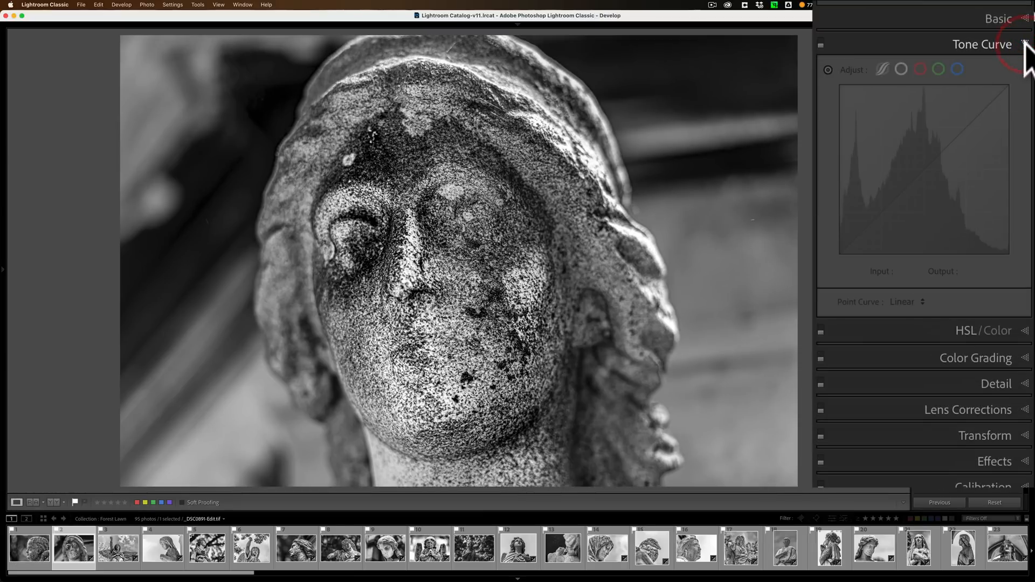
click(1025, 46)
click(1026, 71)
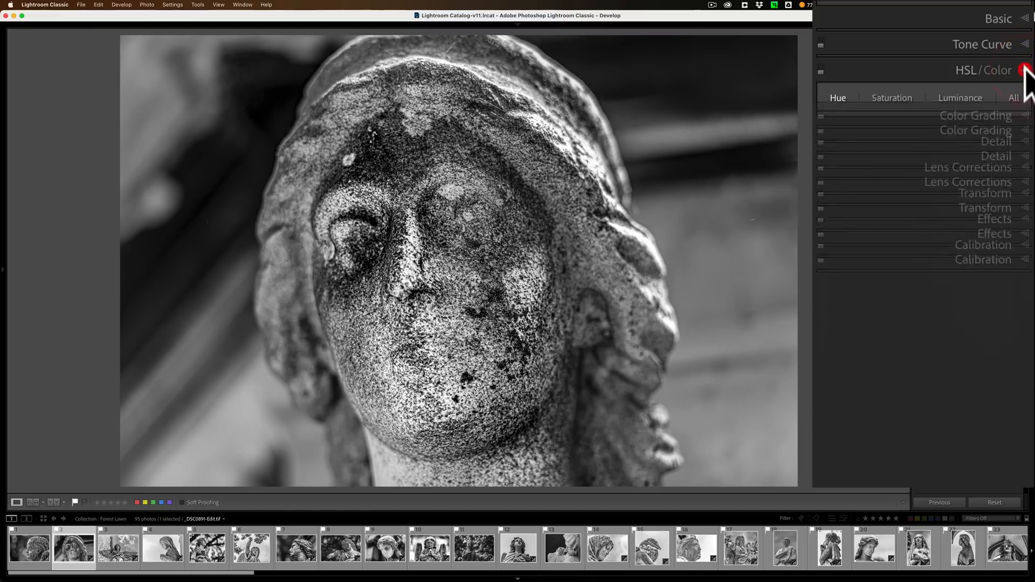
click(1025, 96)
click(1026, 97)
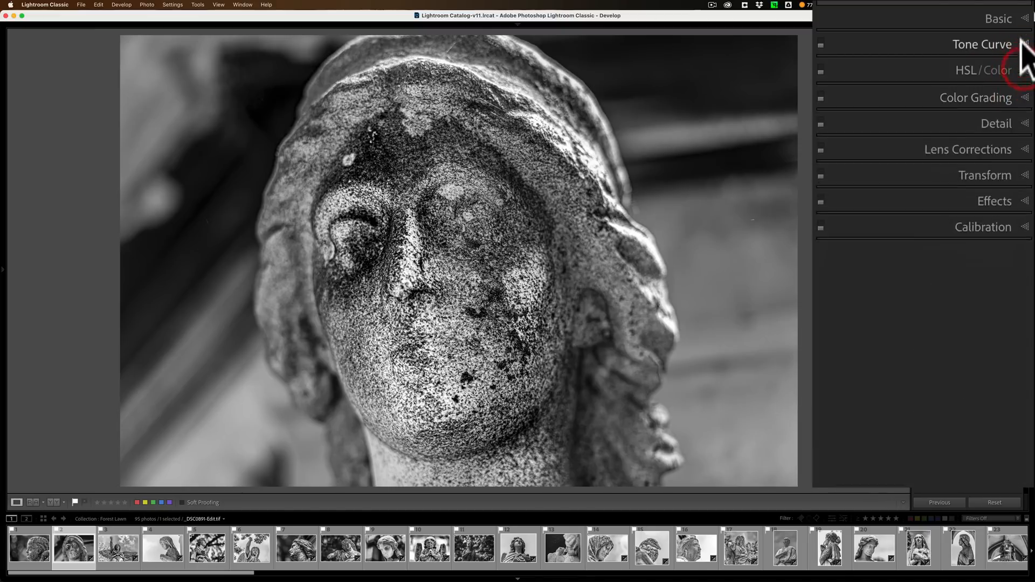
click(1026, 19)
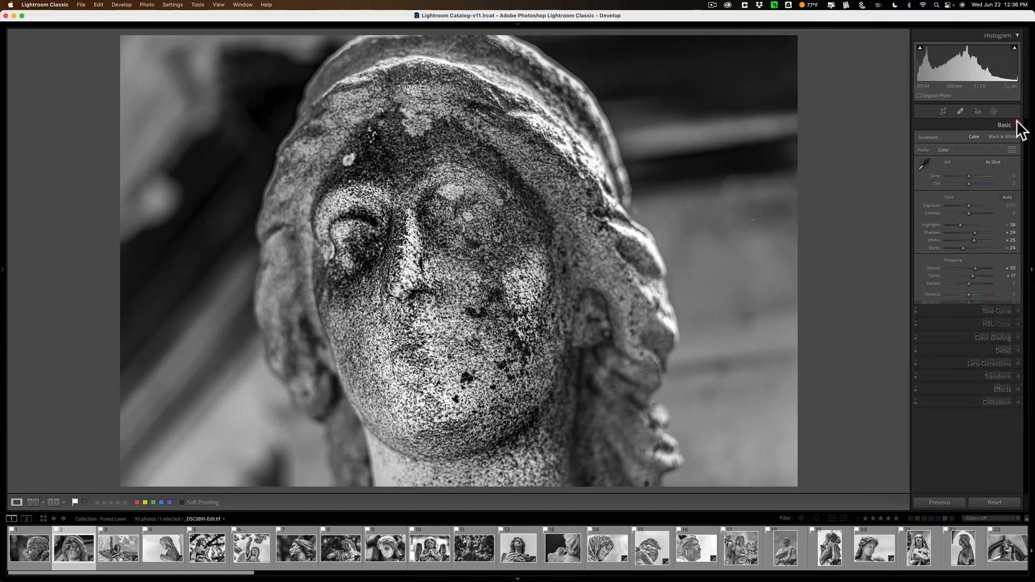
- Reset the woman statue photo's develop settings to defaults, removing its heavy sharpening
click(1017, 126)
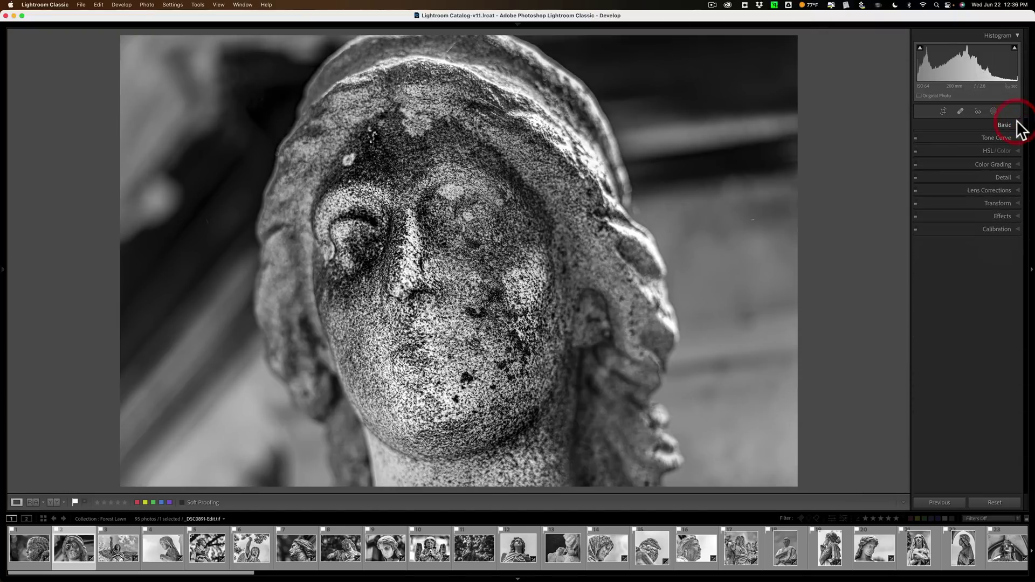
click(1016, 177)
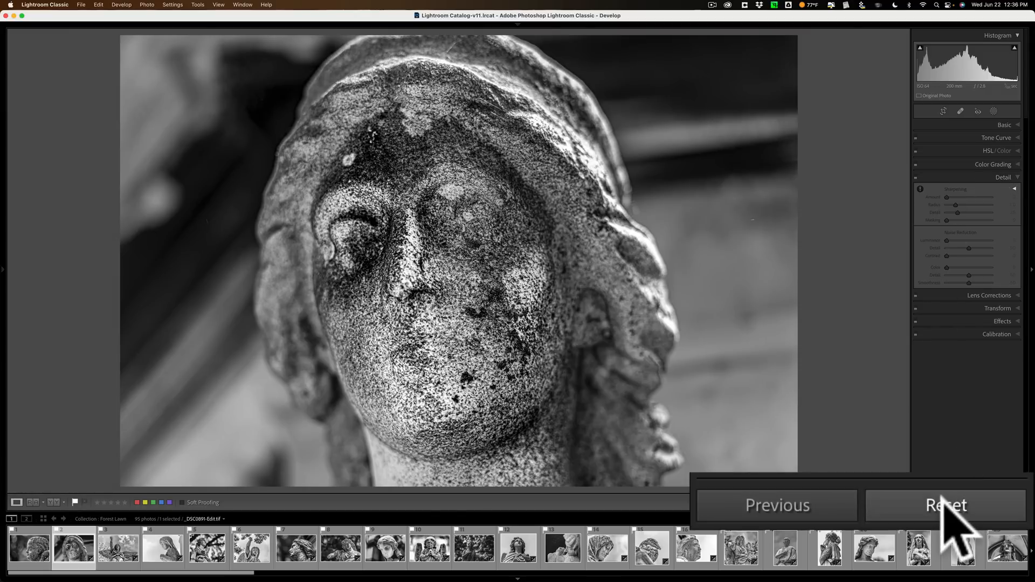
click(993, 502)
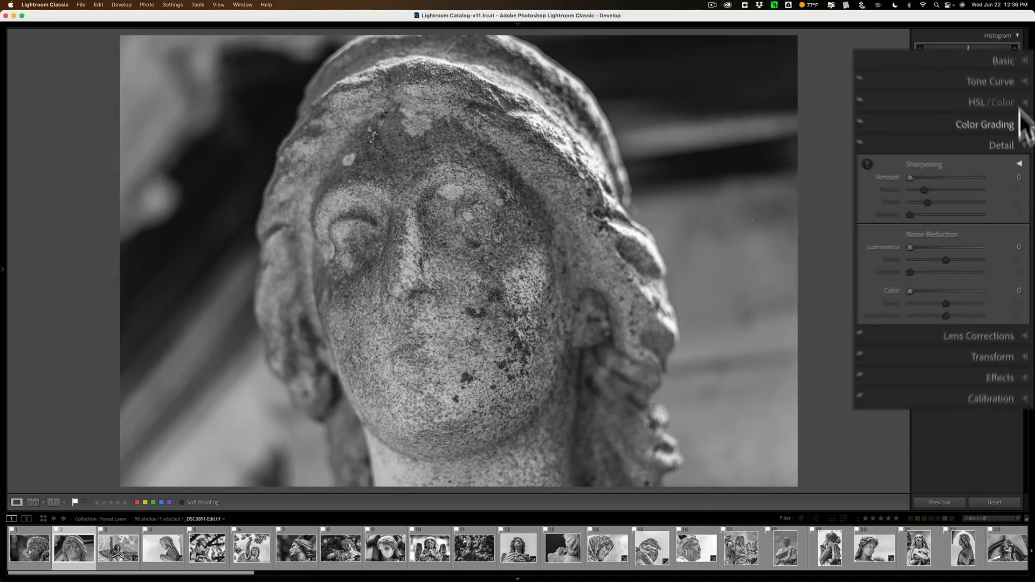
- Confirm Color Grading, HSL/Color, Tone Curve and Basic are active at defaults, then recollapse Basic
click(1017, 165)
click(1021, 71)
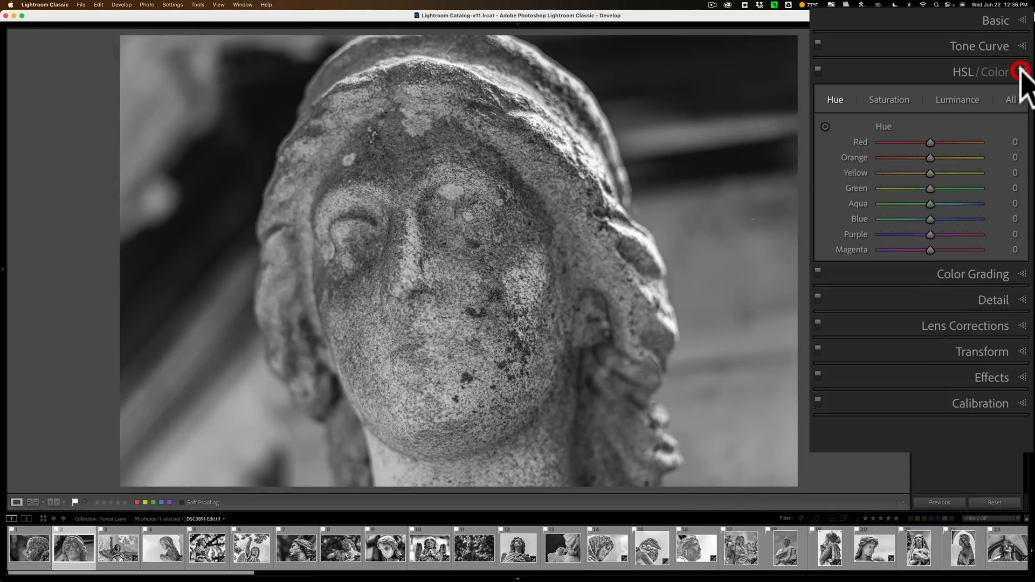
click(1023, 46)
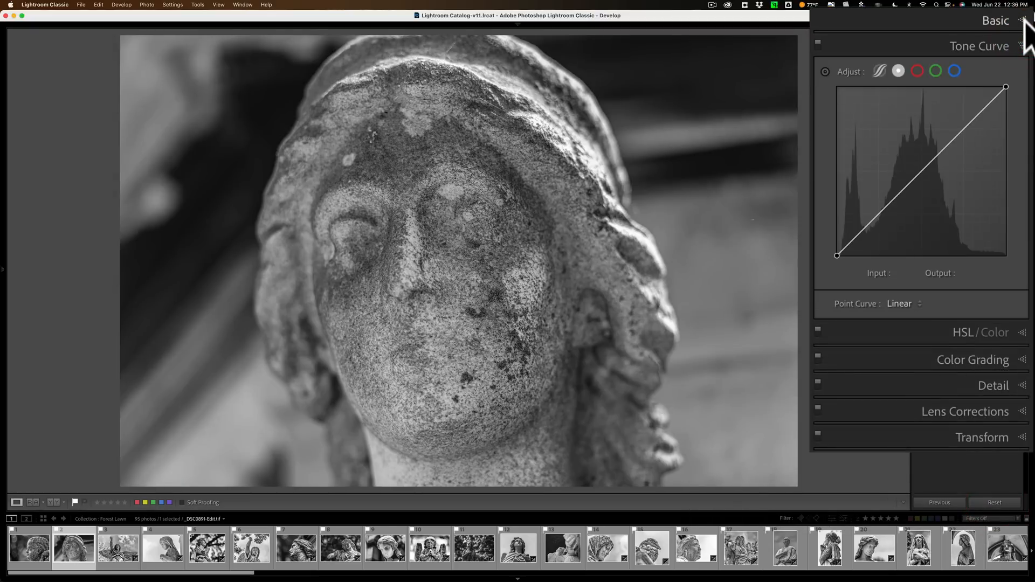
click(1023, 21)
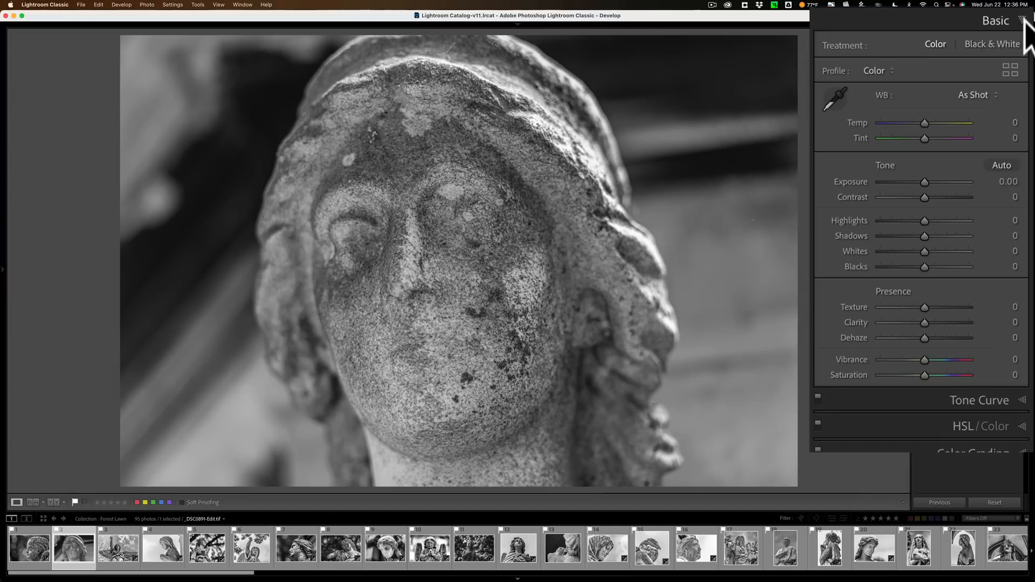
click(1019, 125)
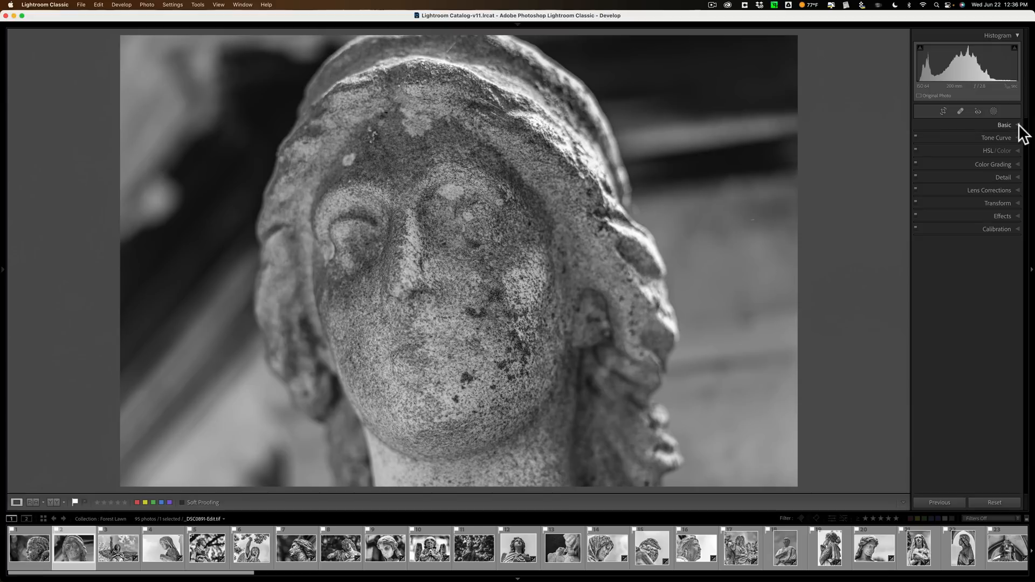
- Advance to the angel statue photo and skim its Basic, Tone Curve, HSL/Color and Detail sections
key(Right)
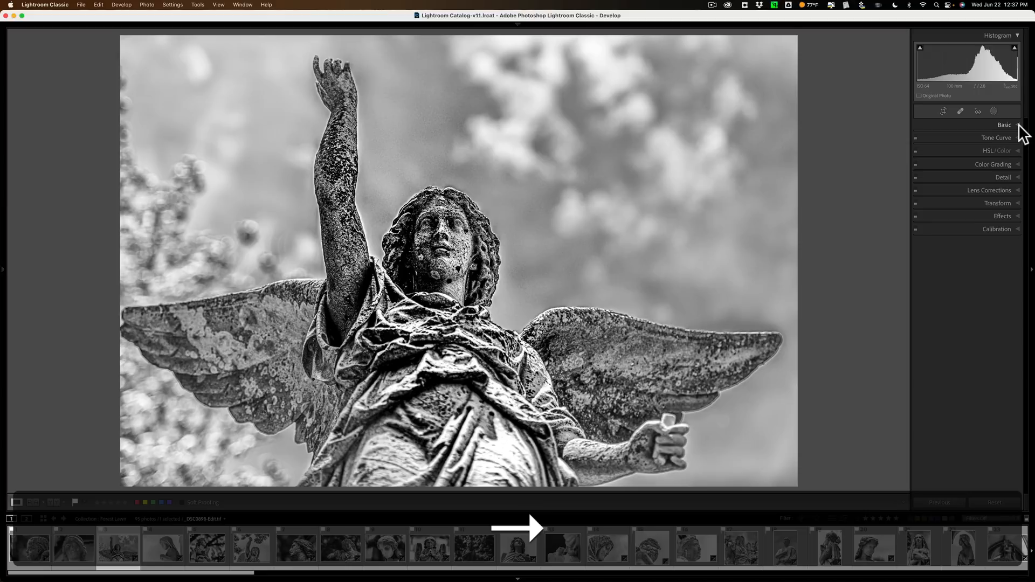
click(1021, 130)
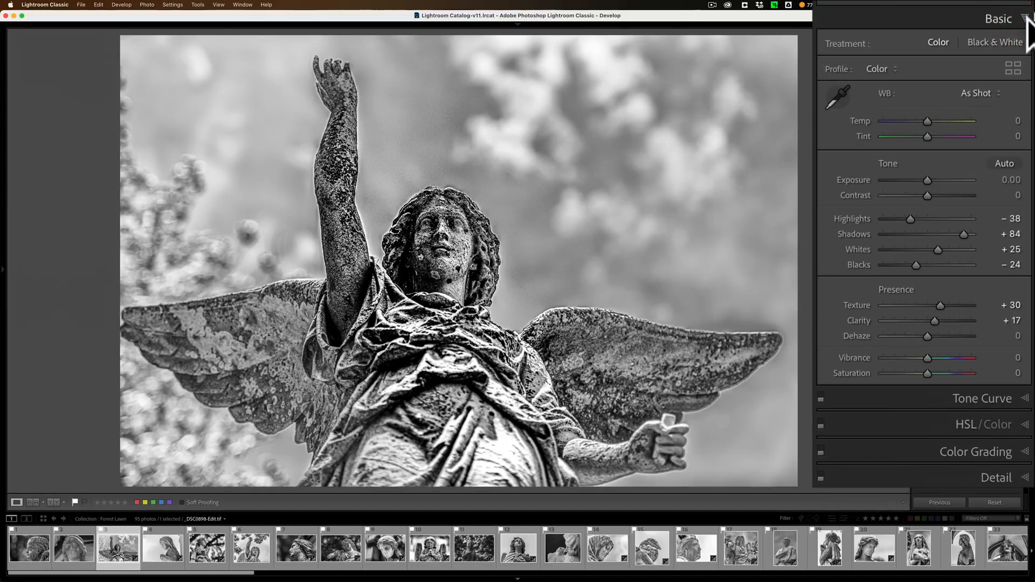
click(1028, 21)
click(1028, 44)
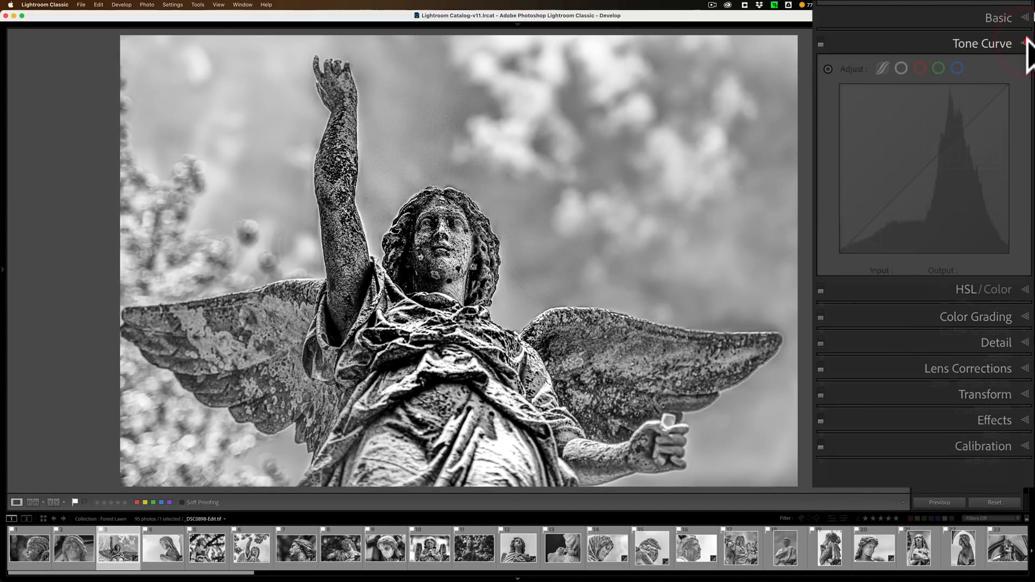
click(1027, 67)
click(1028, 66)
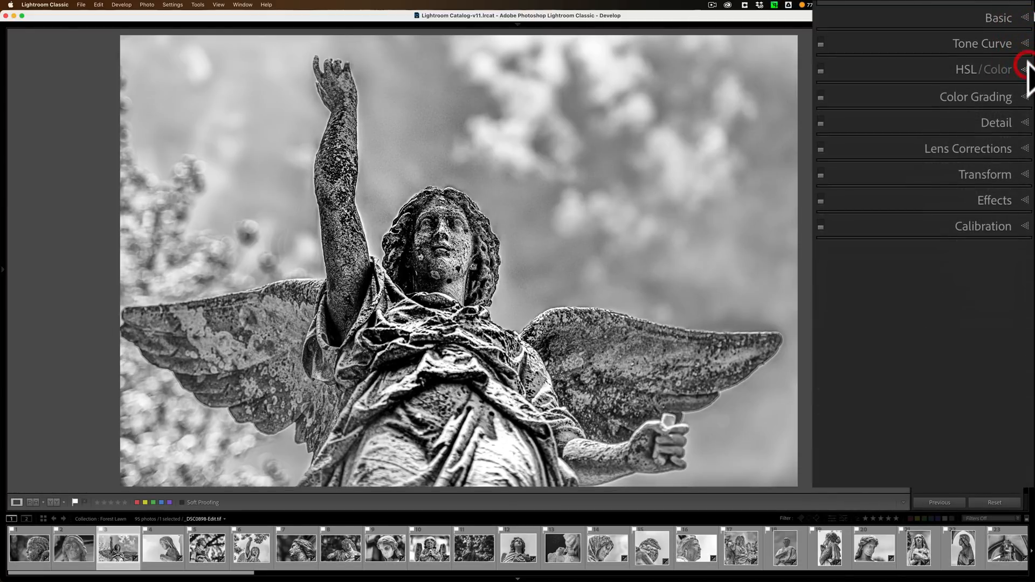
click(1028, 123)
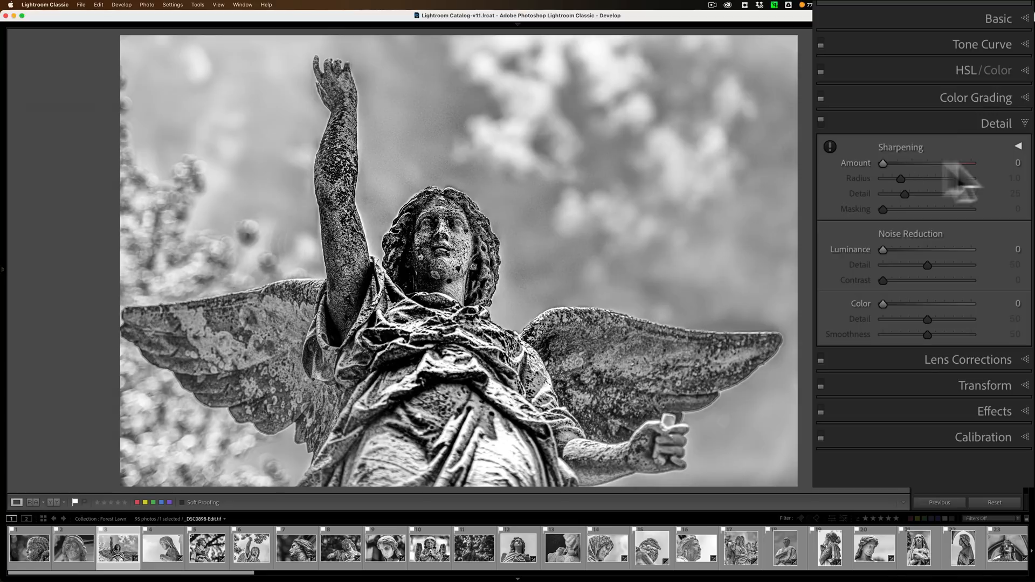
click(1027, 120)
- Review Tone Curve, HSL/Color and Color Grading in turn, leaving all sections collapsed
click(1027, 44)
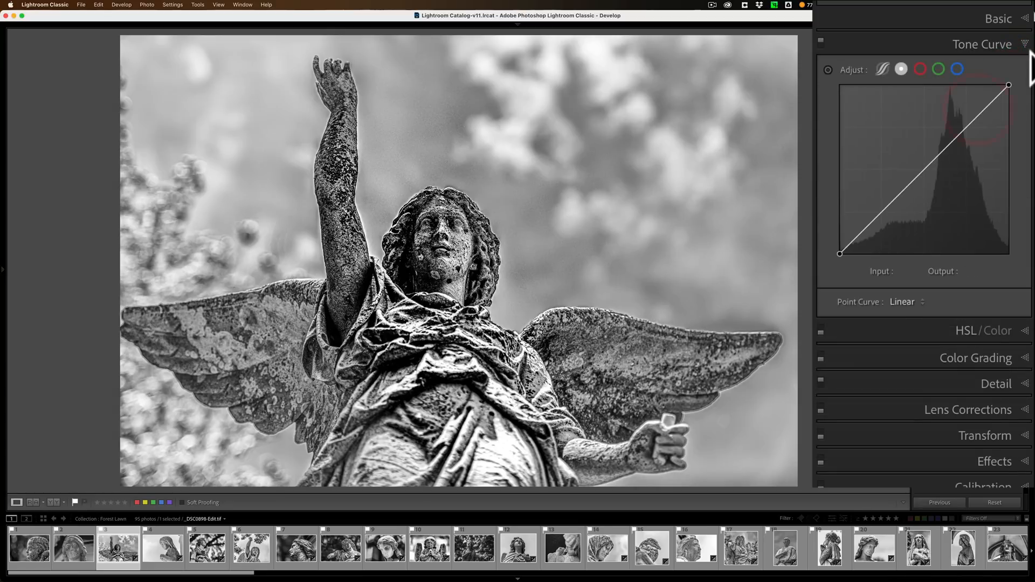
click(1026, 45)
click(1027, 71)
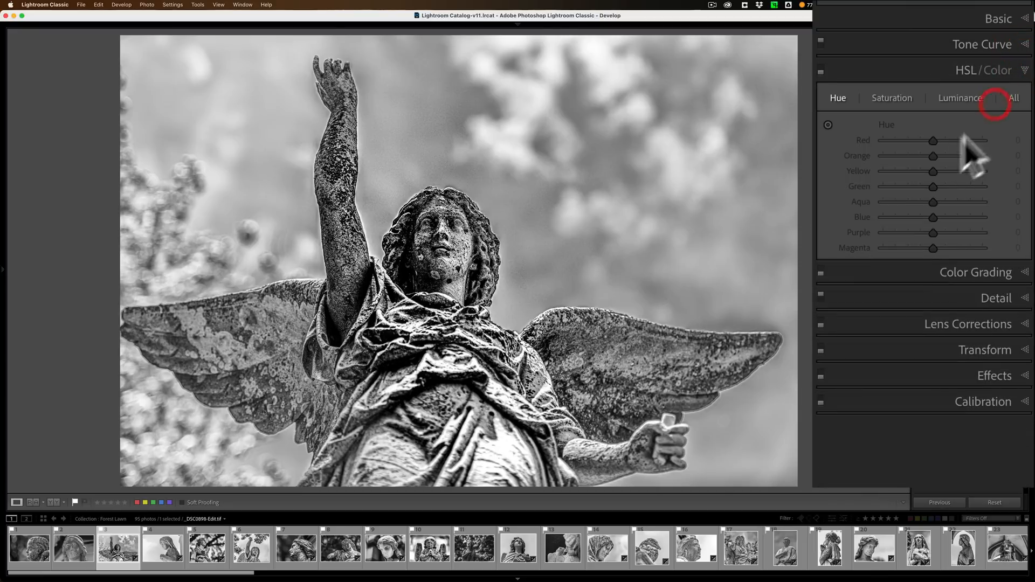
click(1025, 72)
click(1026, 99)
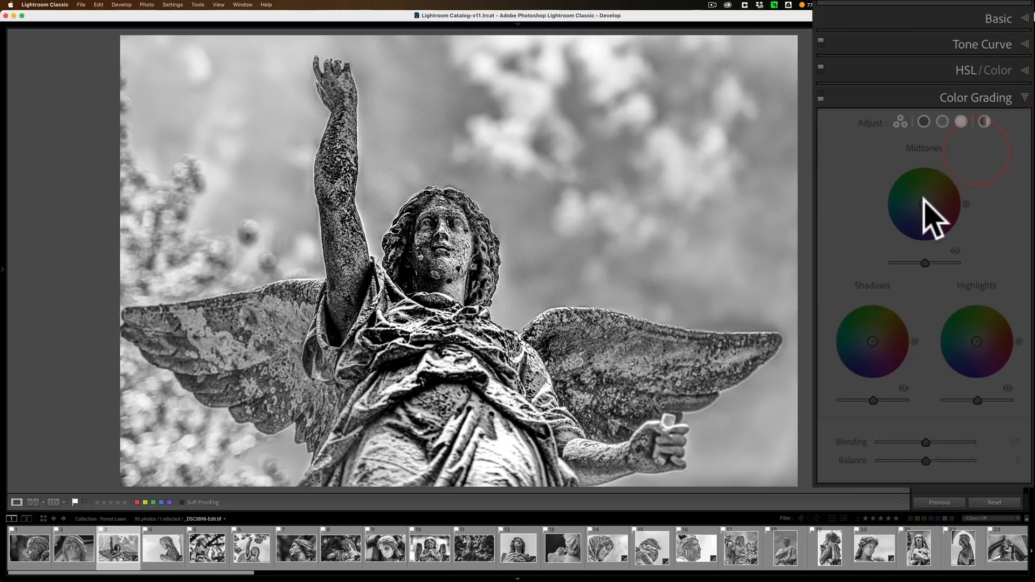
click(1027, 98)
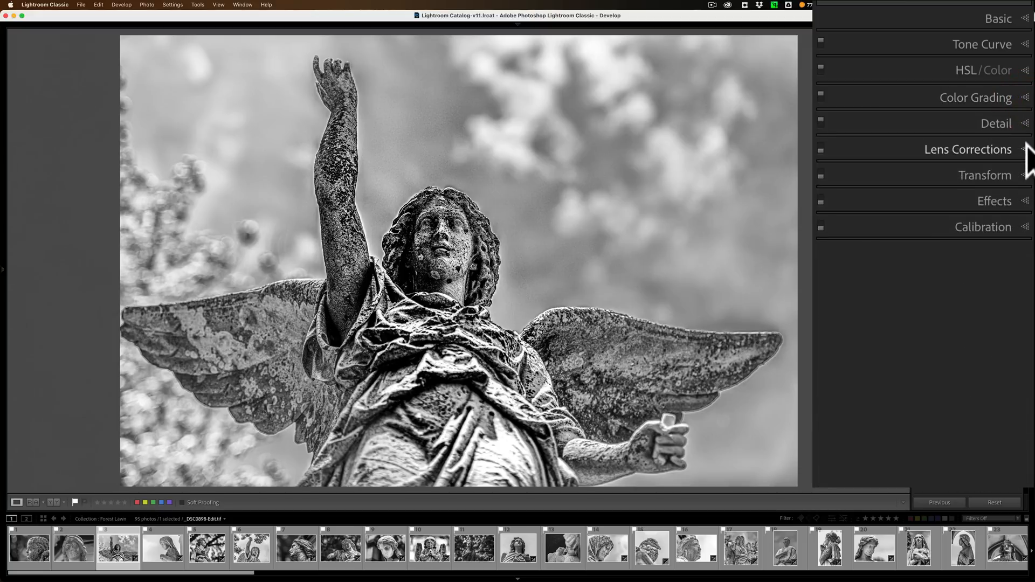
- Inspect the greyed-out Lens Corrections, Transform and Effects sections one after another
click(1029, 153)
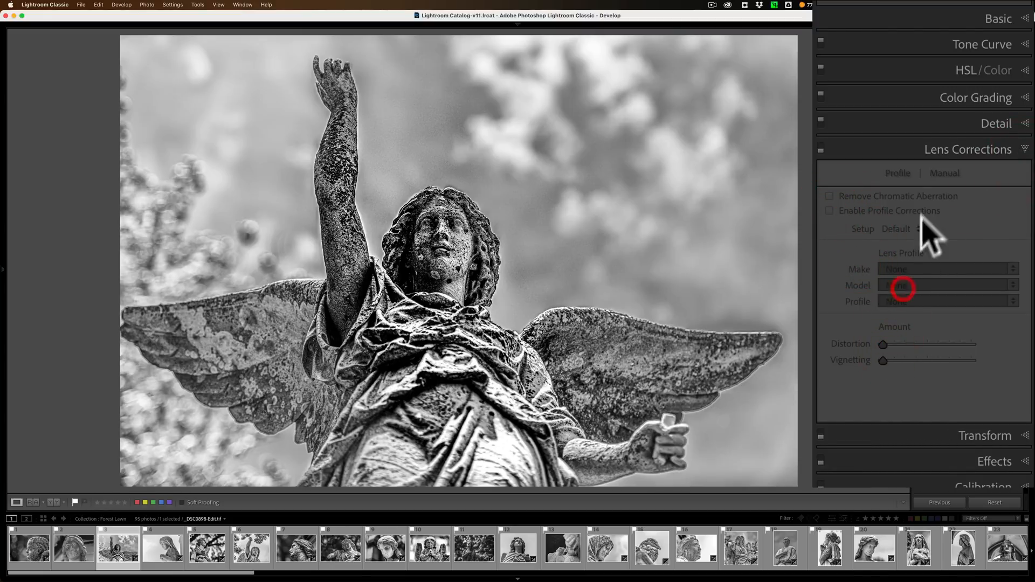
click(985, 153)
click(991, 175)
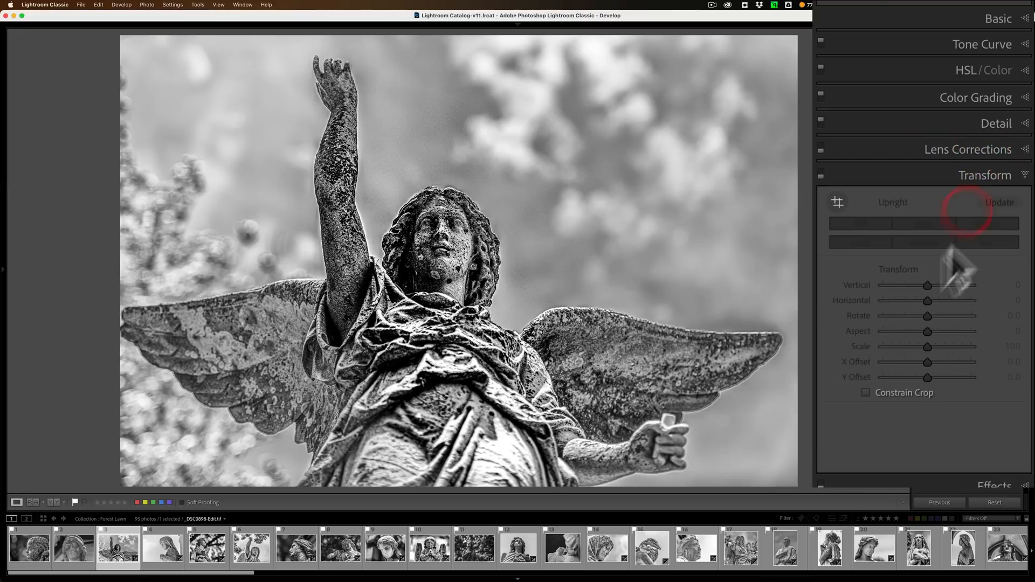
click(992, 179)
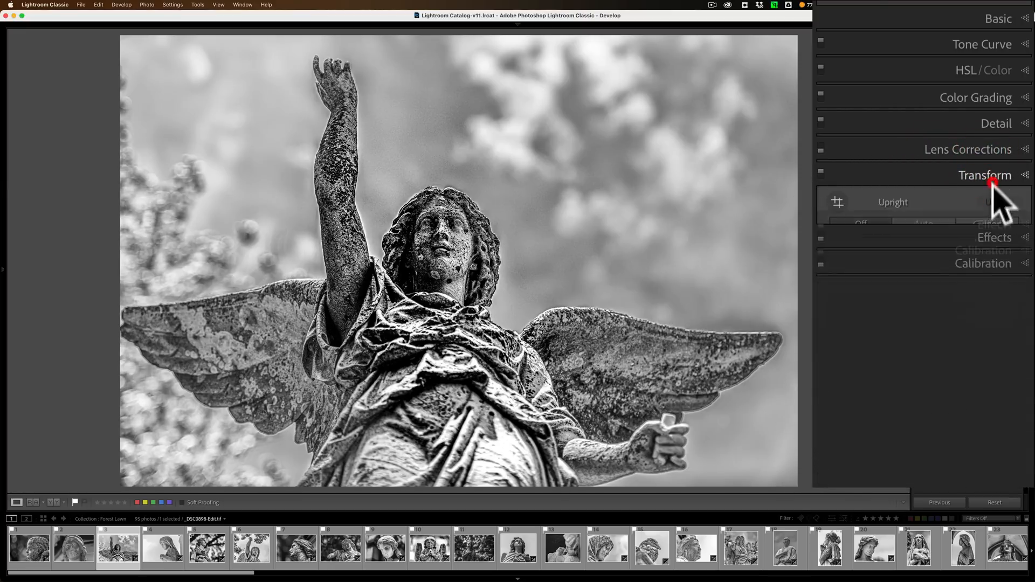
click(995, 202)
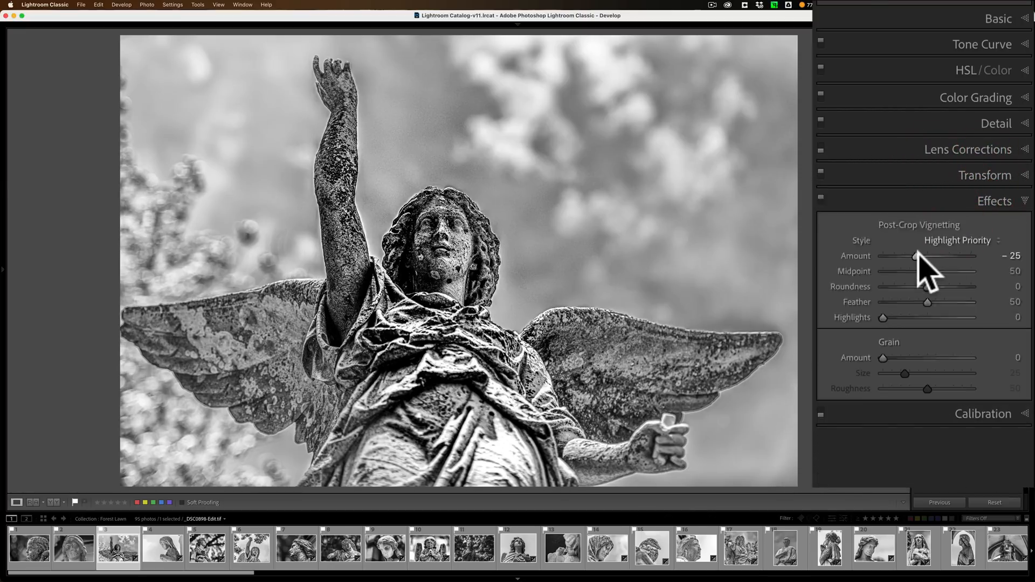
click(994, 202)
- In Calibration test the sliders, try Process Version 4, then return to Version 5 (Current)
click(991, 228)
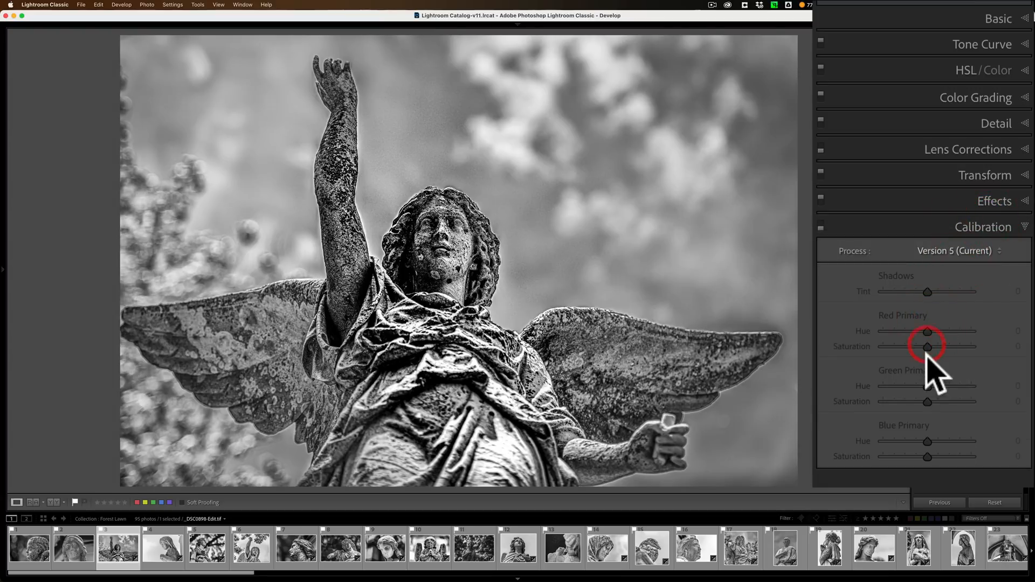
click(928, 393)
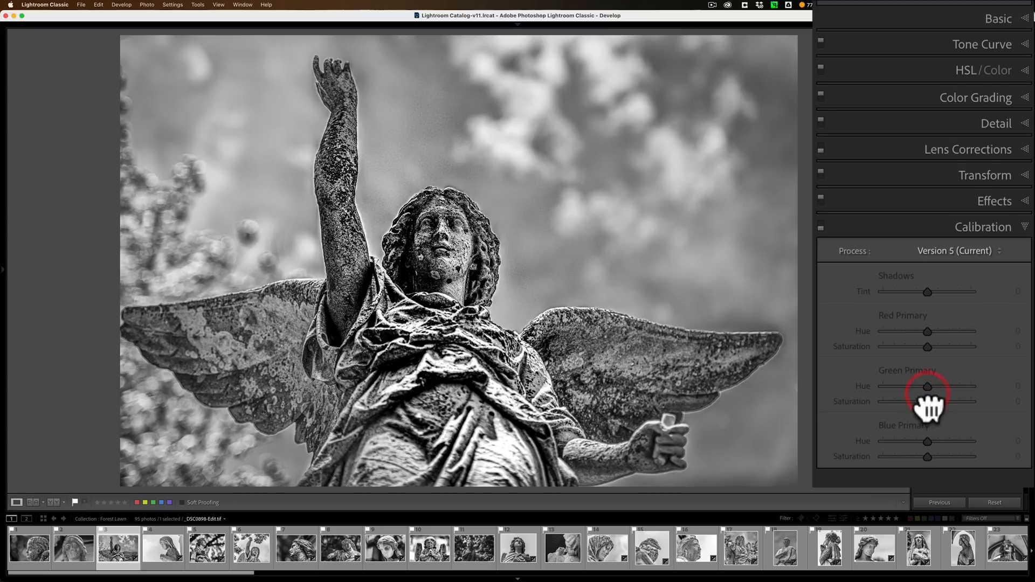
click(981, 253)
click(969, 273)
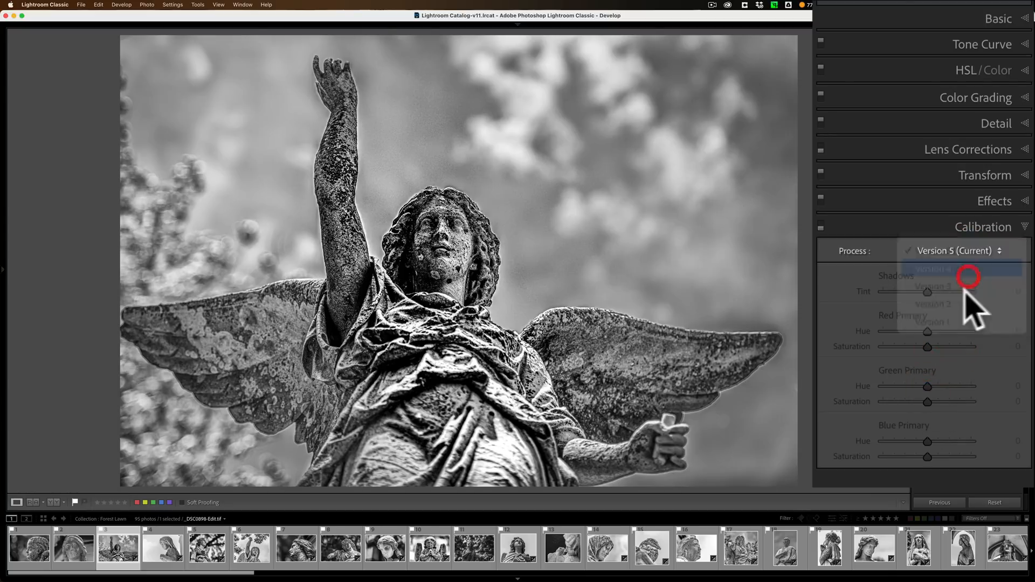
click(938, 306)
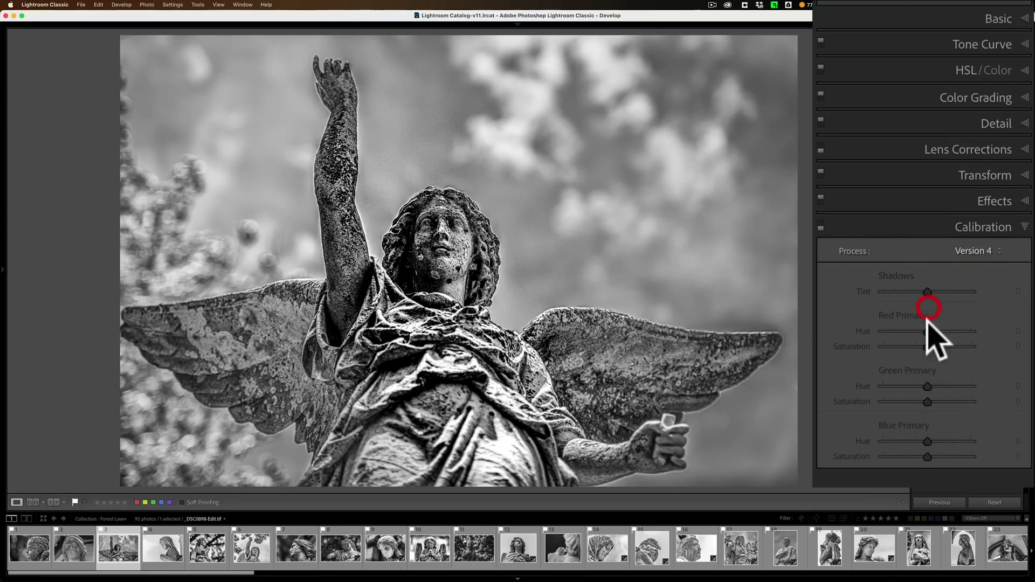
click(971, 247)
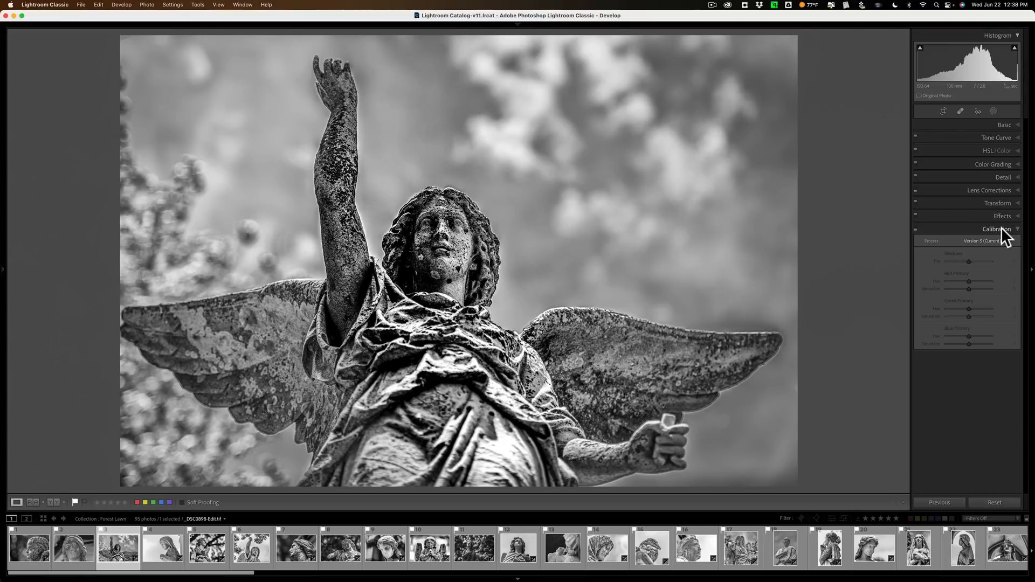
- Reset the angel photo's develop settings so the Calibration controls become active again
click(1002, 229)
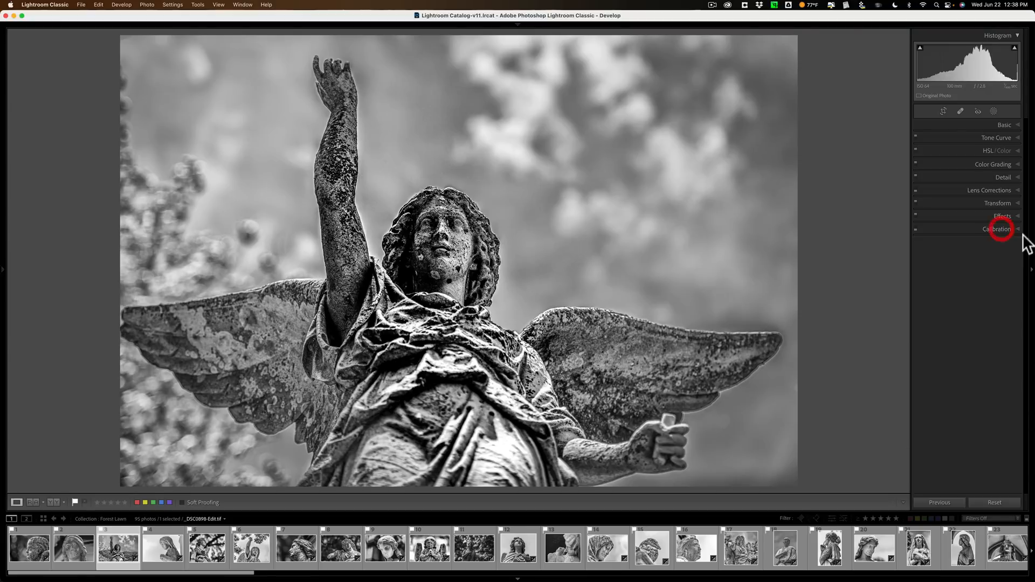
click(1012, 186)
click(1002, 229)
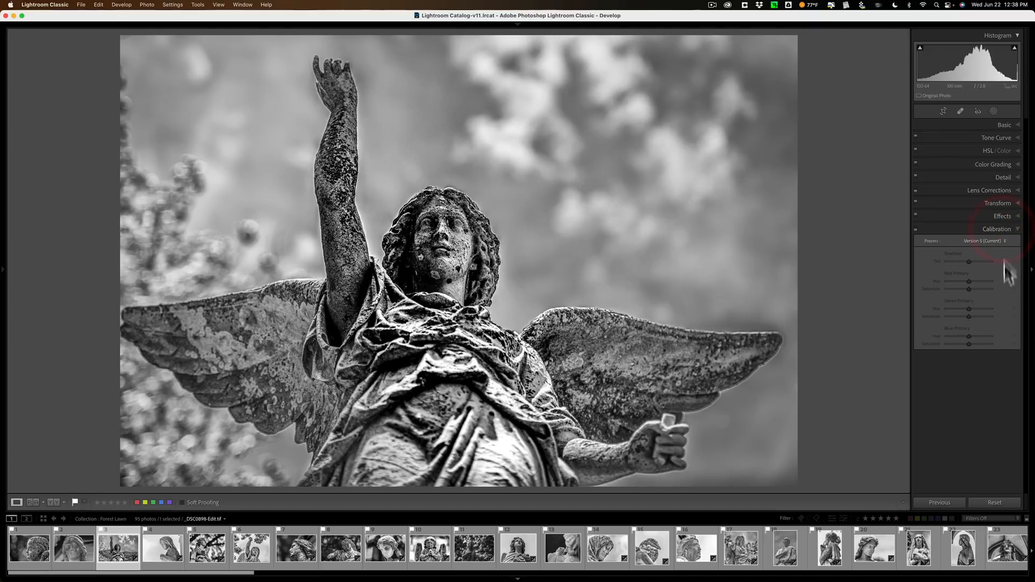
click(990, 497)
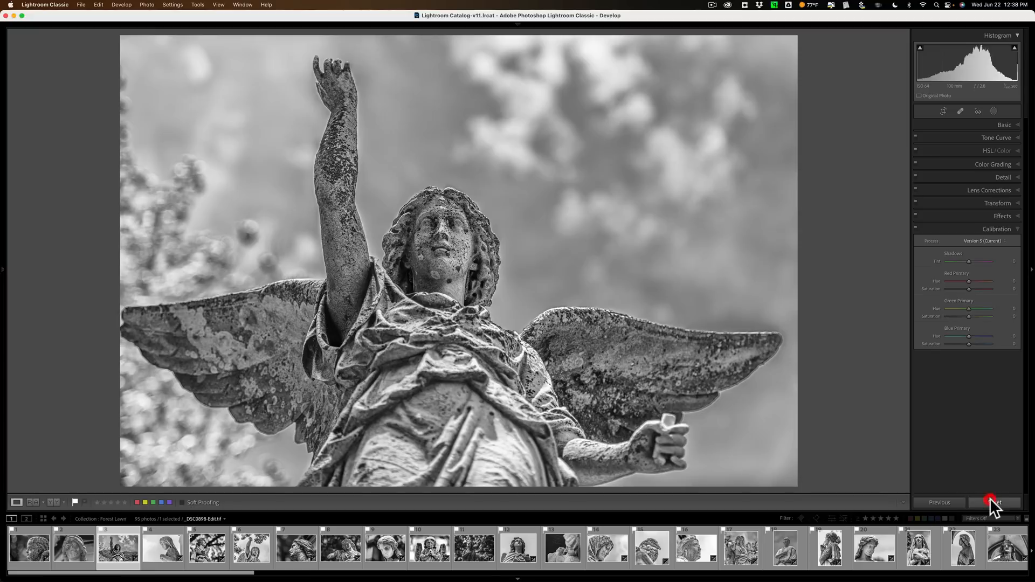
- Collapse Calibration and briefly check the Transform section, leaving everything collapsed
click(1017, 230)
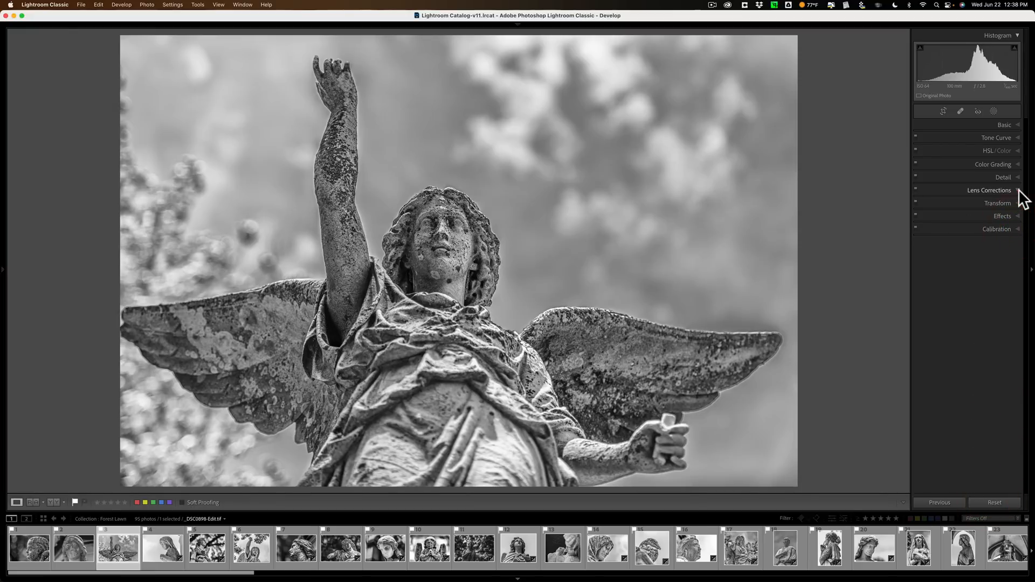
click(1019, 202)
click(1019, 203)
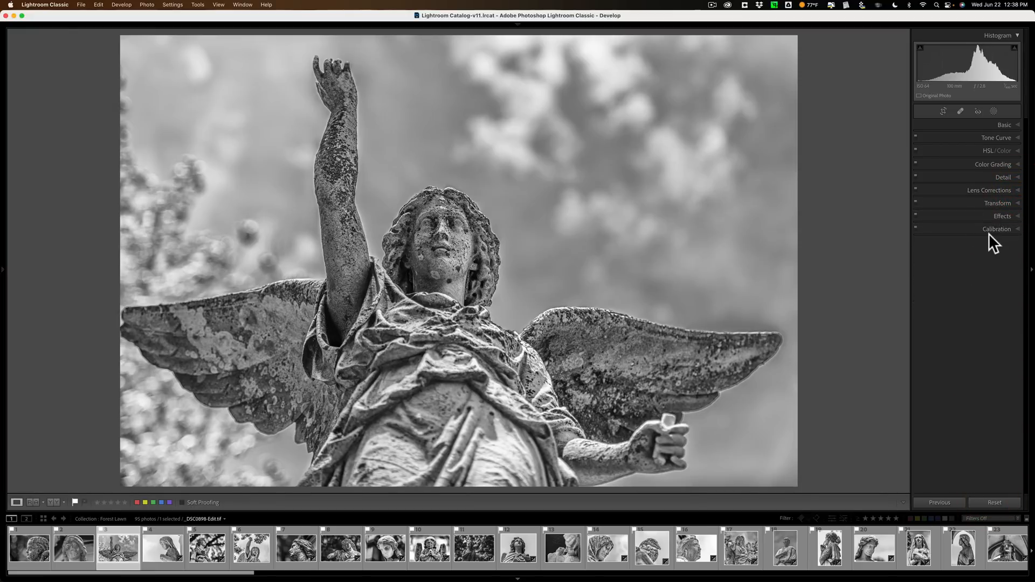